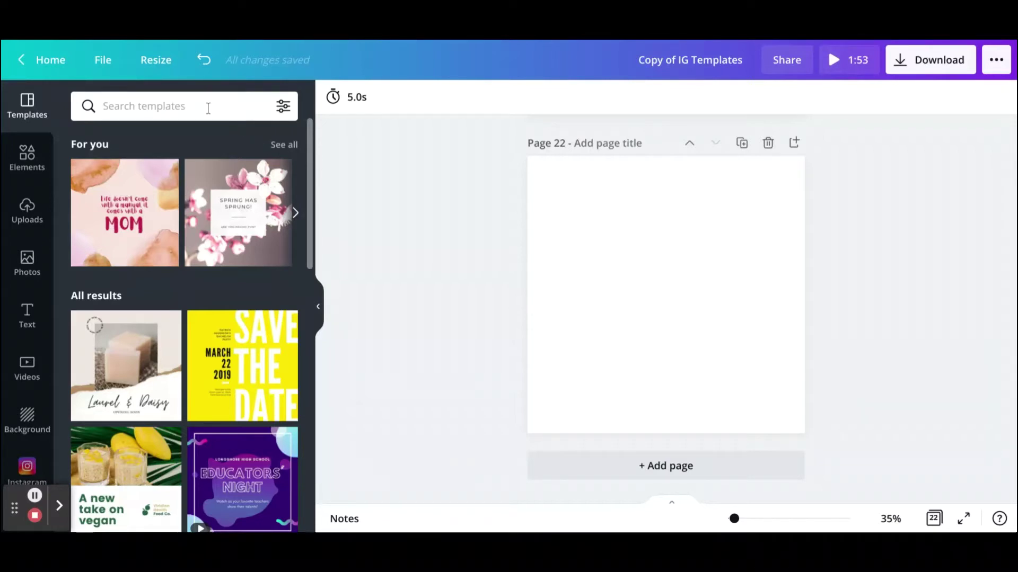
- Search the templates panel for 'instagram' and browse the results
click(208, 108)
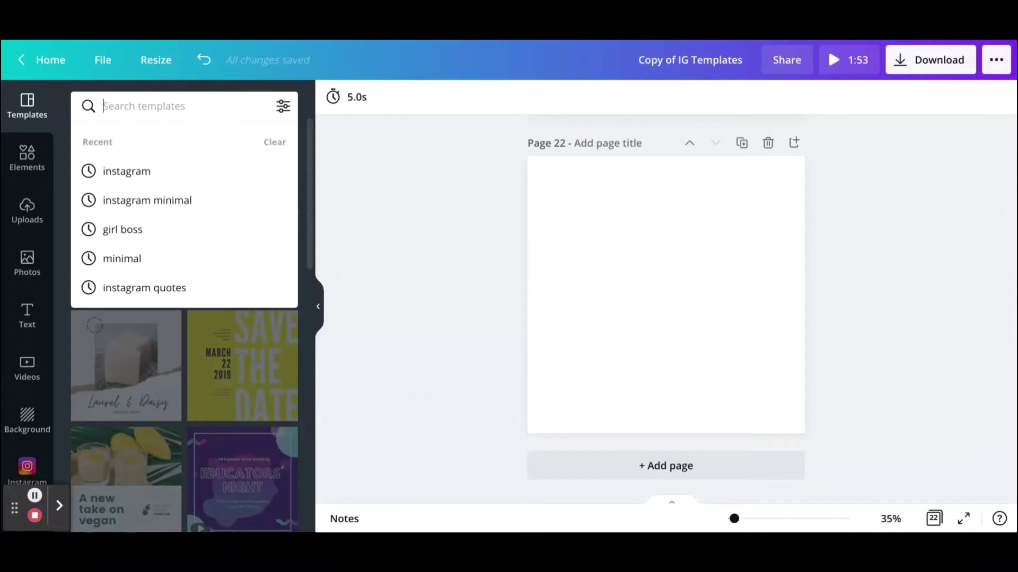
text(insta)
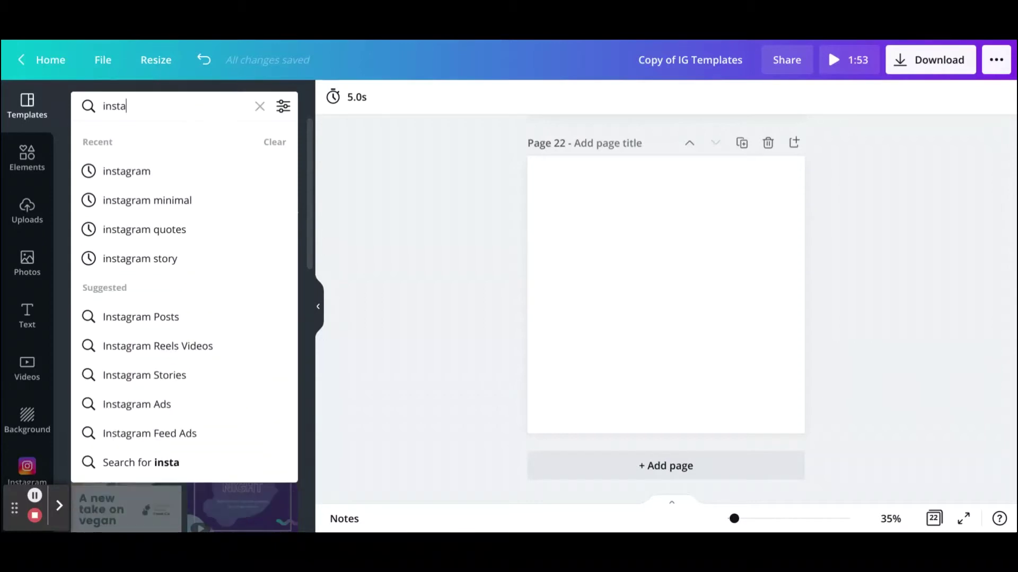
text(gram)
key(Return)
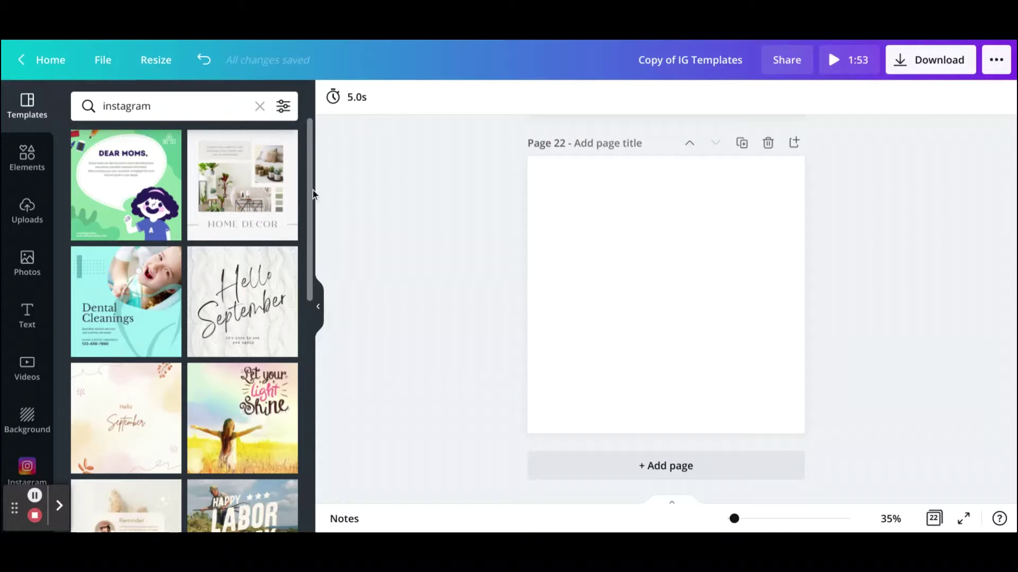
mouse_move(311, 188)
mouse_down()
mouse_move(310, 313)
mouse_move(309, 288)
mouse_up()
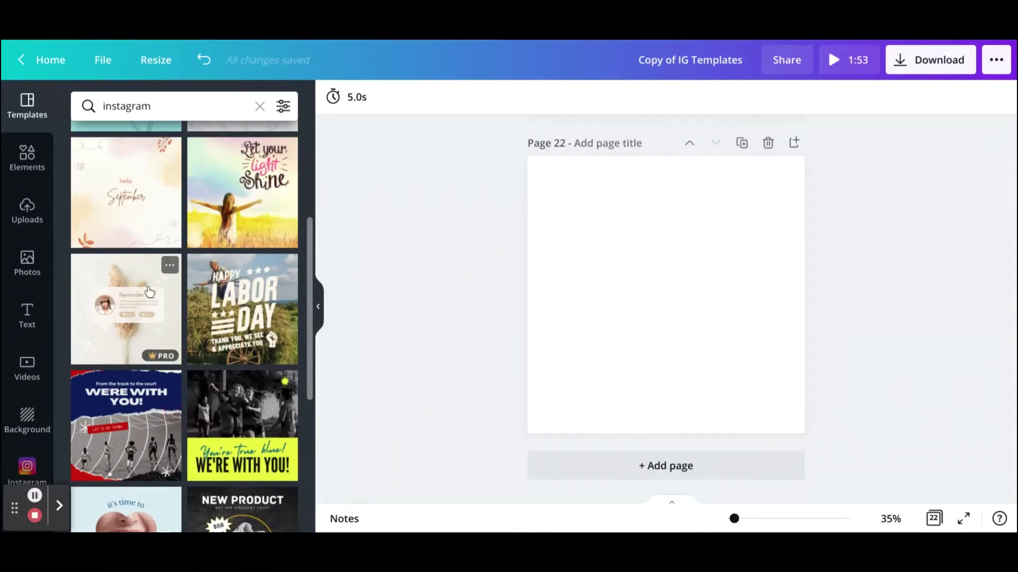
mouse_move(126, 309)
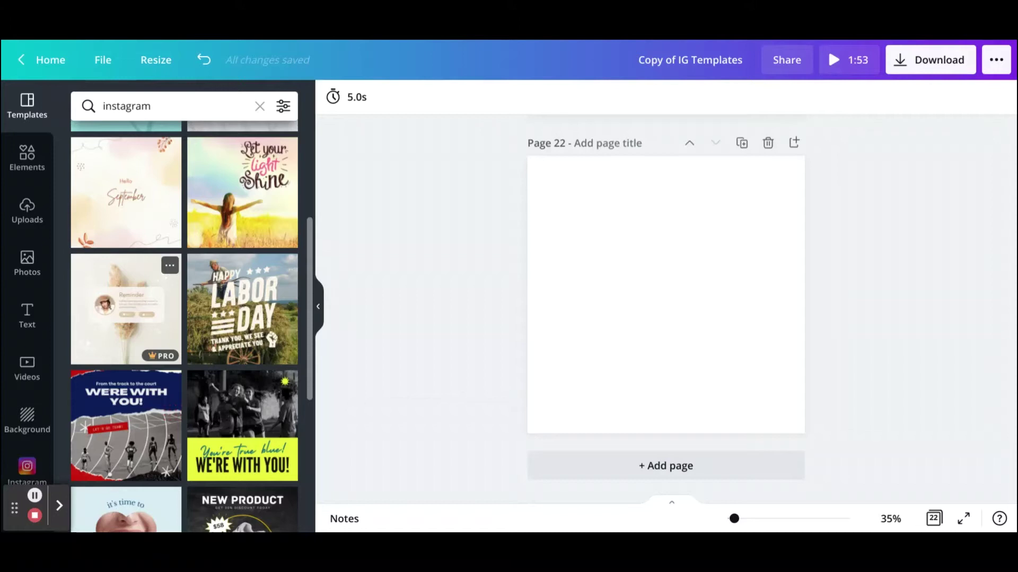
- From the Cream Beige Self Love Reminder post's details, view more templates by Flodia
click(169, 265)
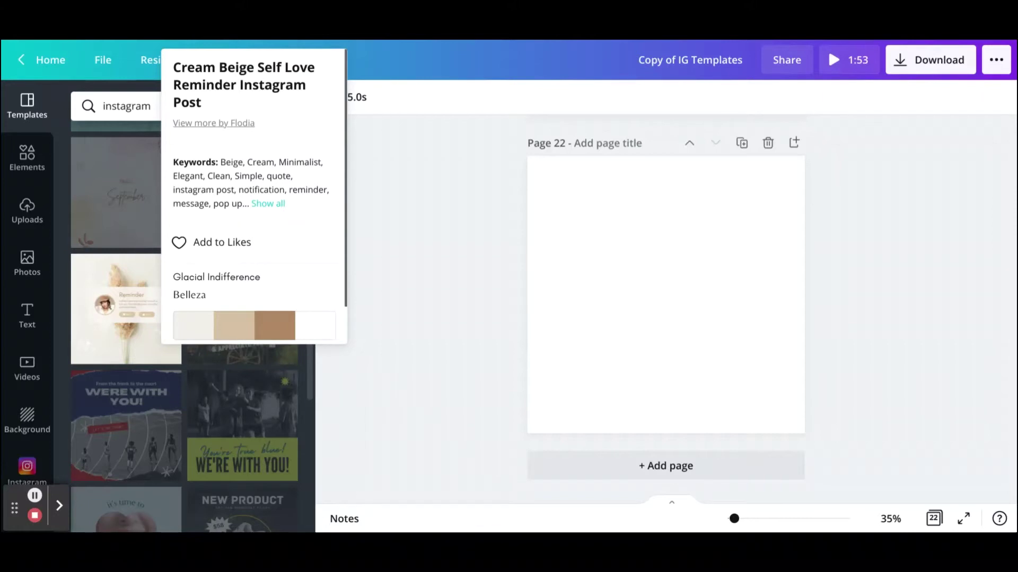
click(215, 124)
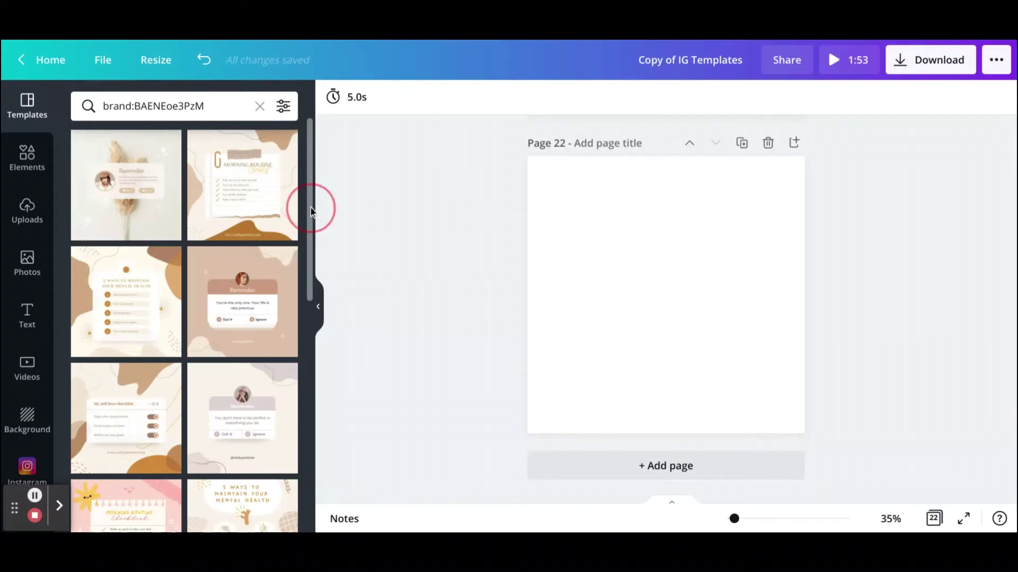
mouse_move(311, 207)
mouse_down()
mouse_move(310, 371)
mouse_move(316, 228)
mouse_up()
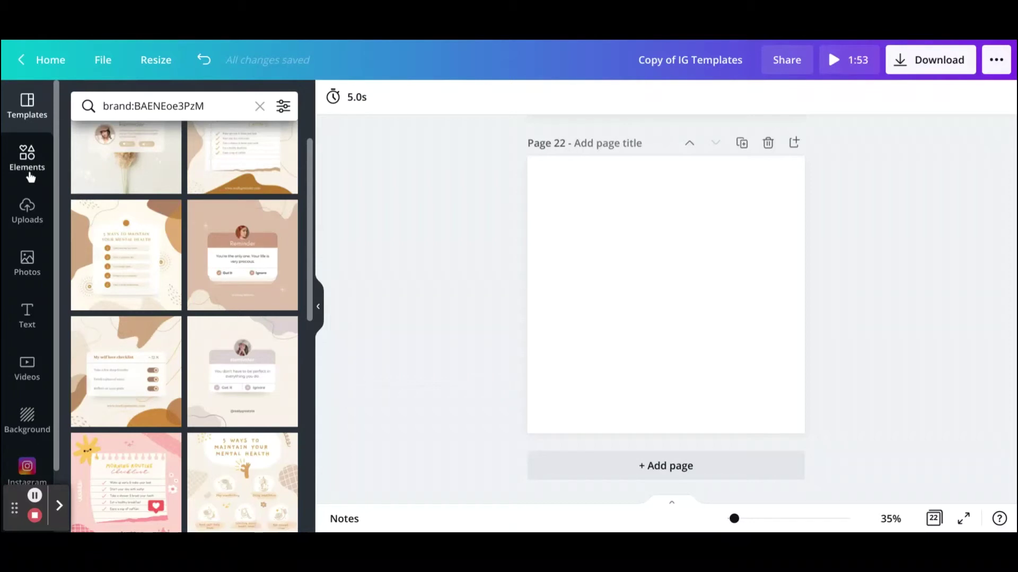
- Search Elements for 'coffee', filter to Graphics, and bring up the Isolated Coffee Cup Icon's details
click(29, 172)
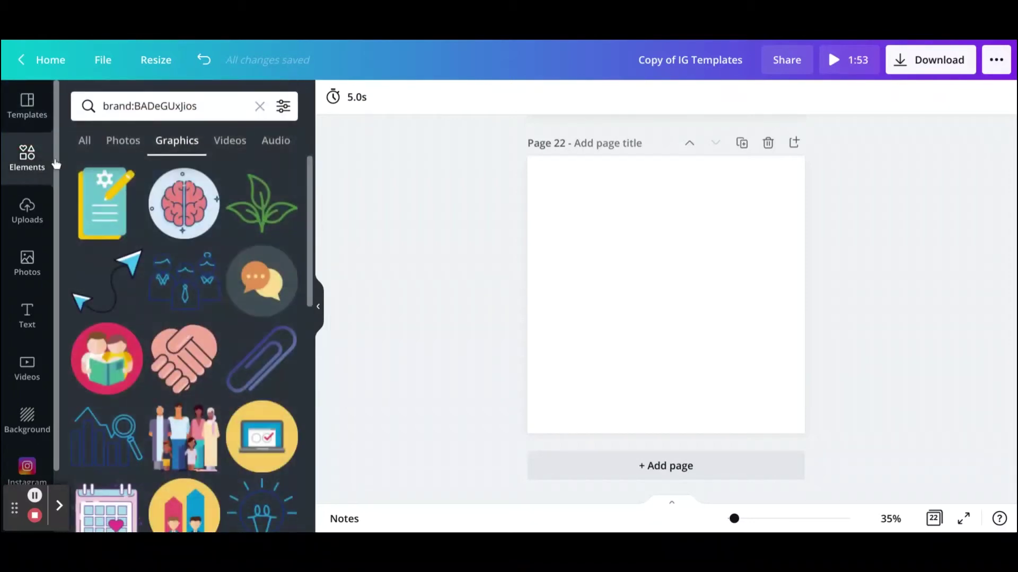
click(260, 106)
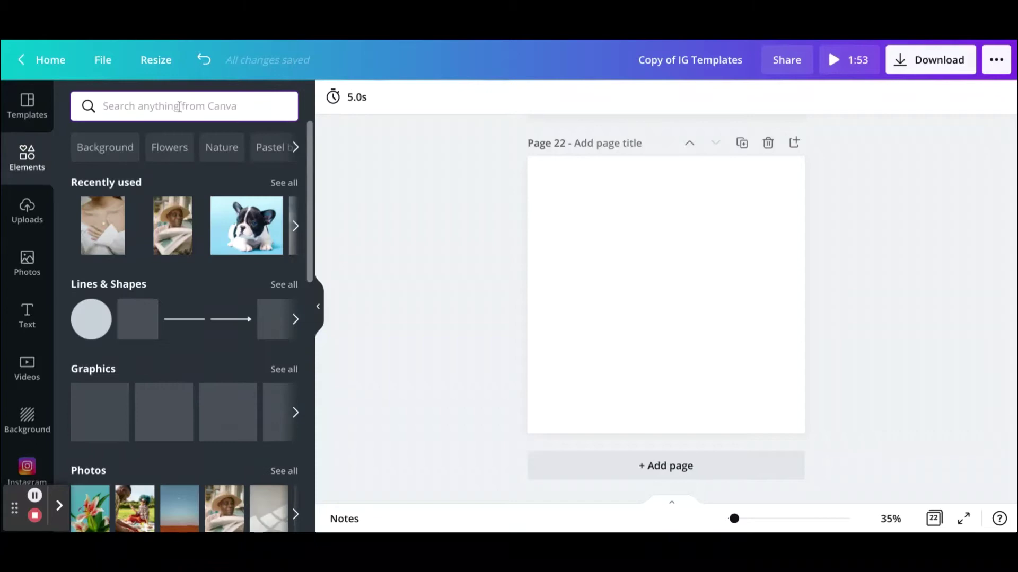
text(coffe)
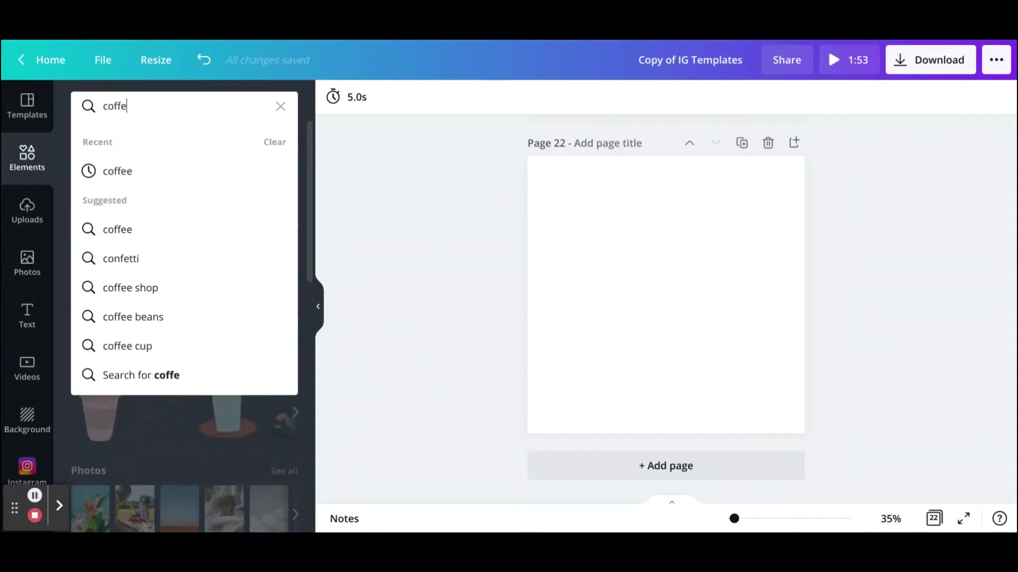
text(e)
key(Return)
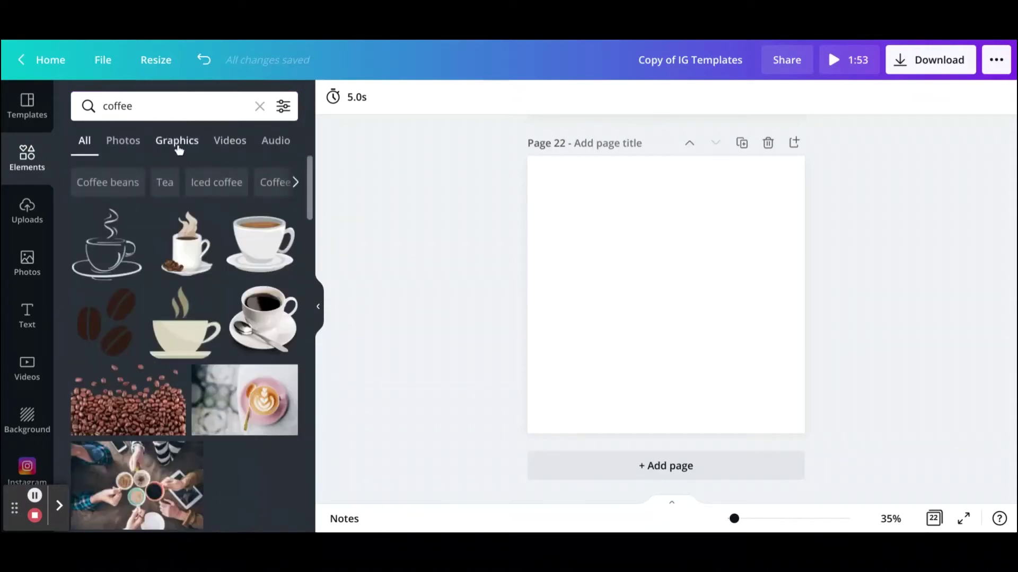
click(179, 147)
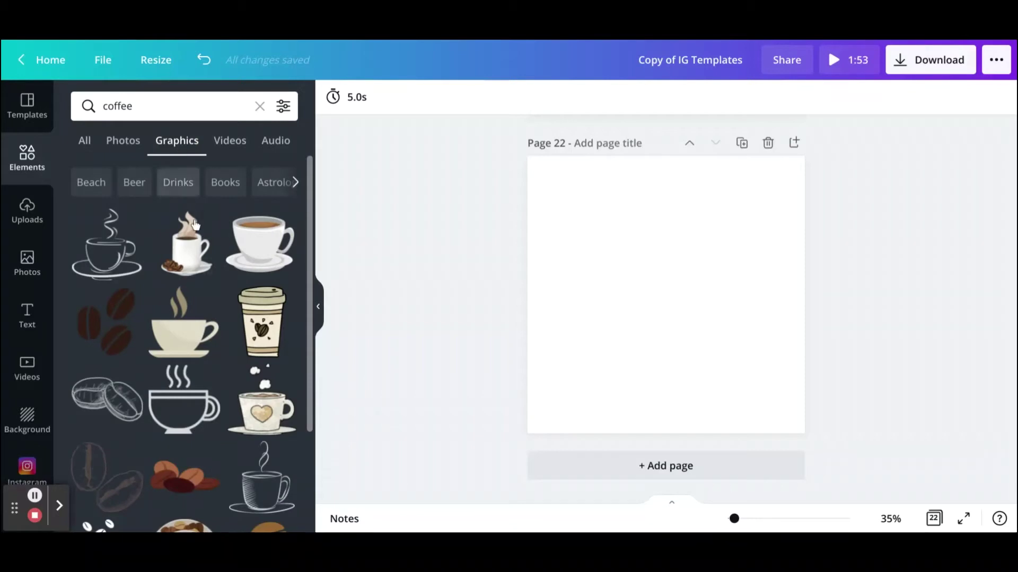
mouse_move(184, 321)
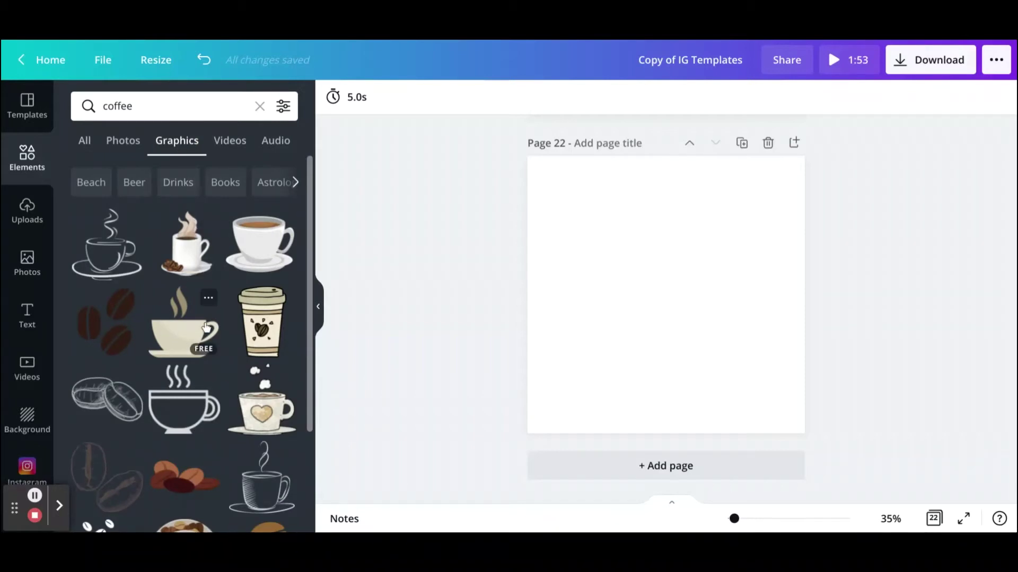
click(209, 302)
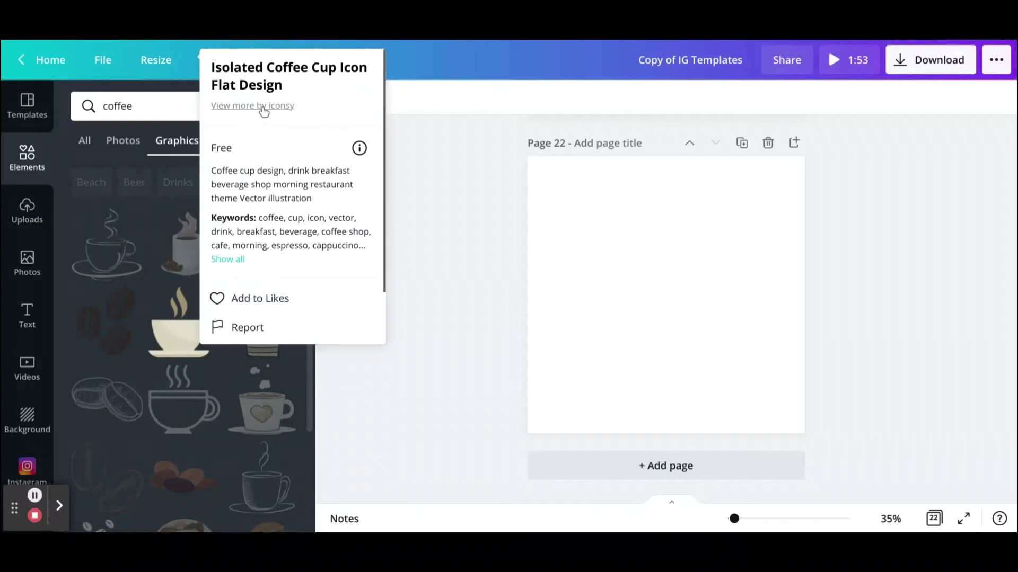
- View more graphics by iconsy, then select the creator search query text
click(263, 105)
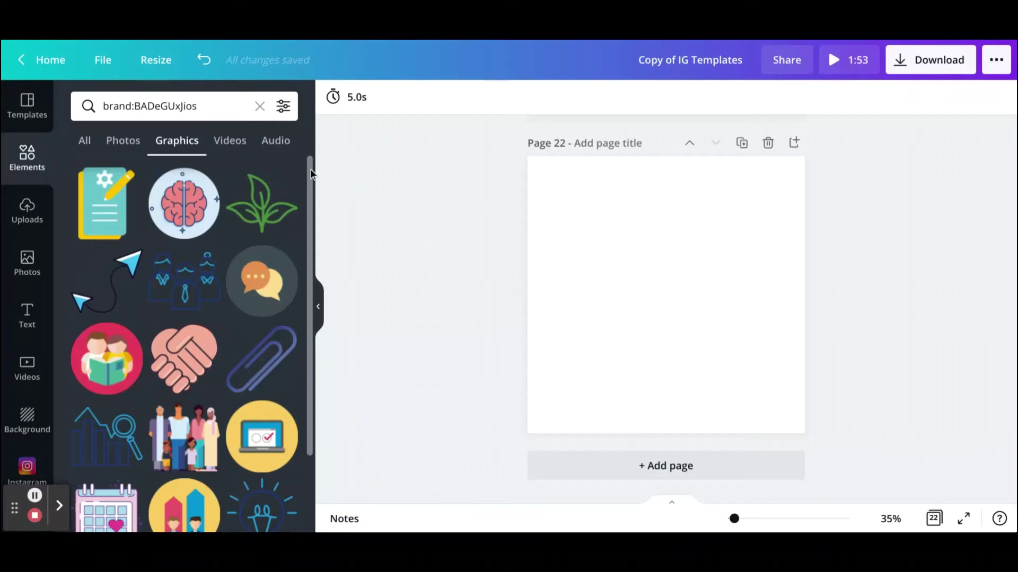
drag(312, 169, 312, 354)
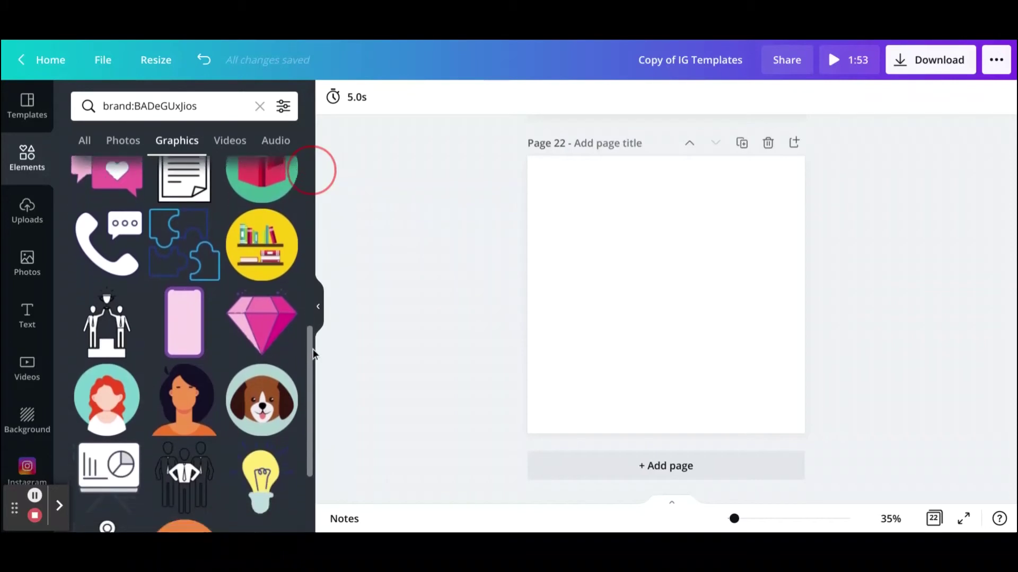
click(196, 106)
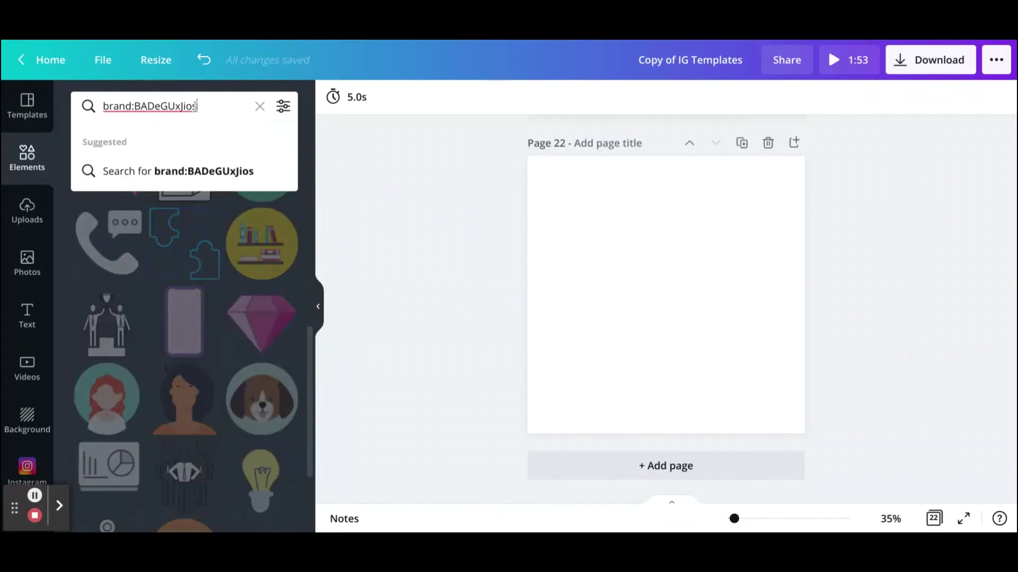
triple_click(196, 106)
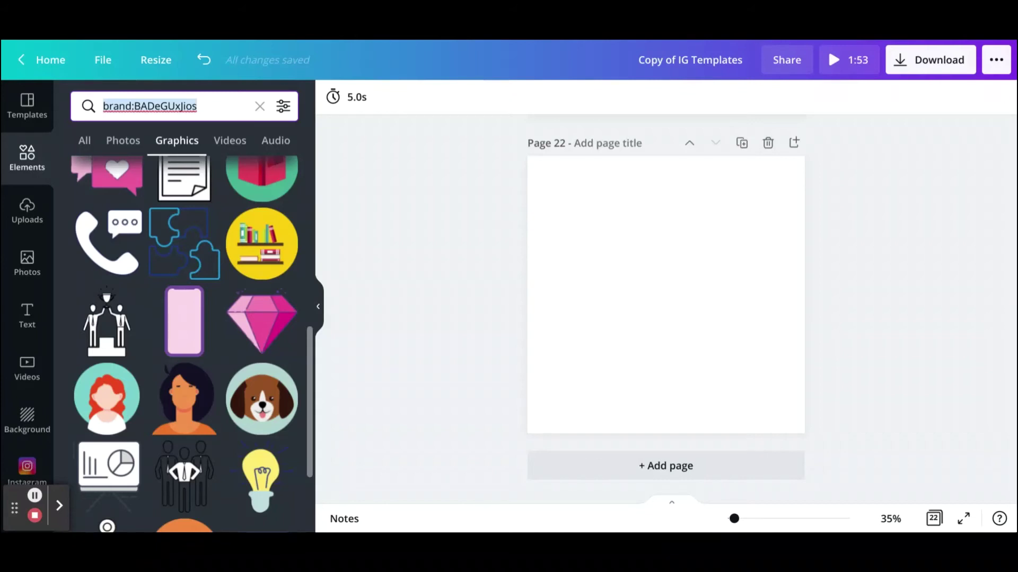
- In Photos, view more photos by Jasmin Chew from the Woman Wearing a Necklace photo
click(34, 260)
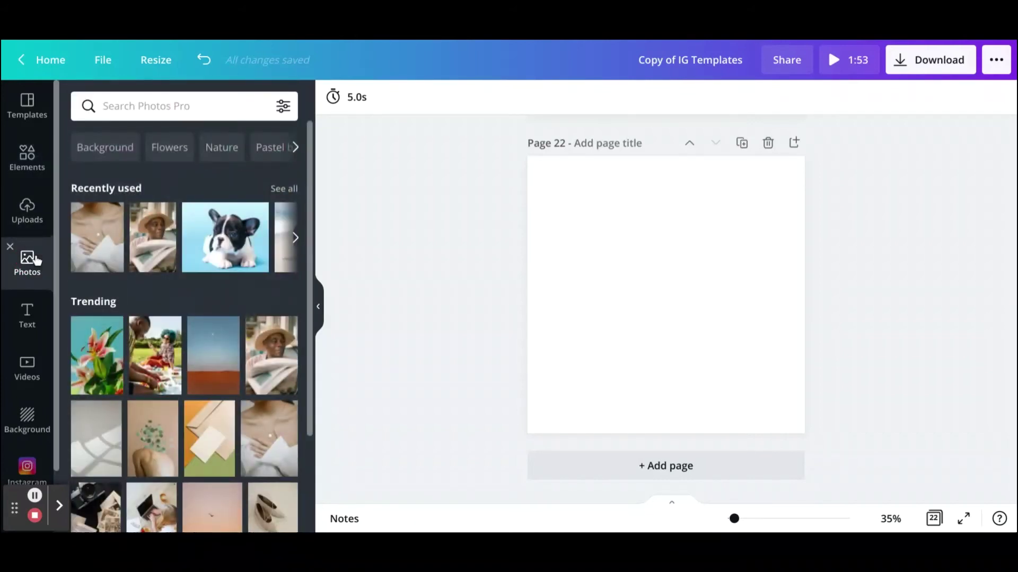
mouse_move(96, 237)
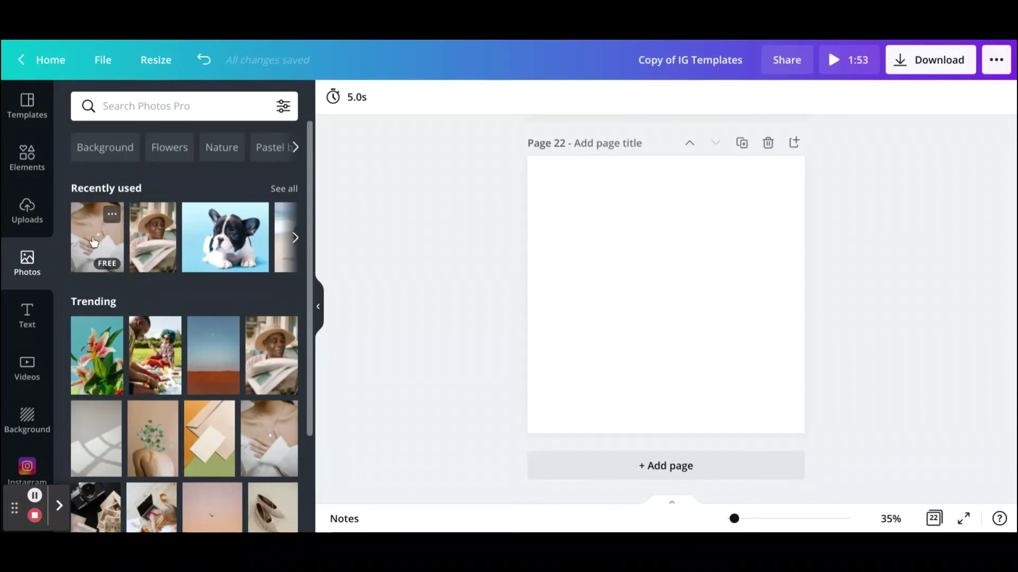
click(112, 216)
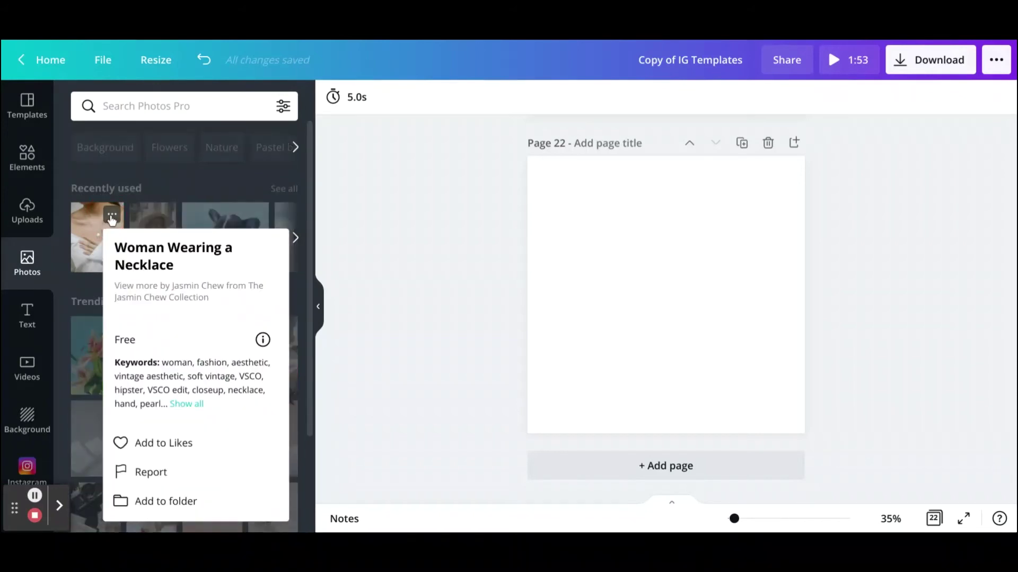
click(157, 286)
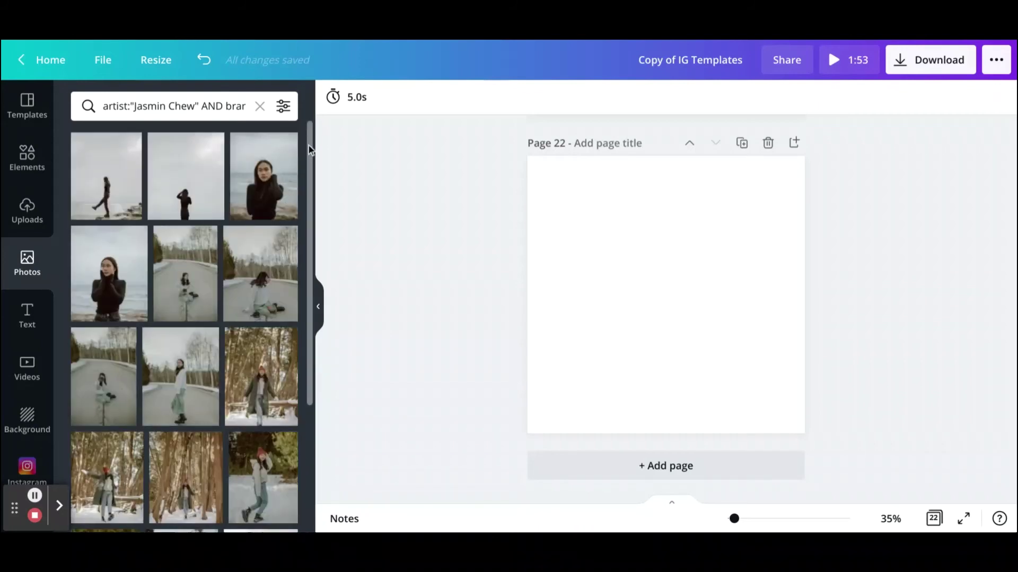
drag(309, 145, 309, 425)
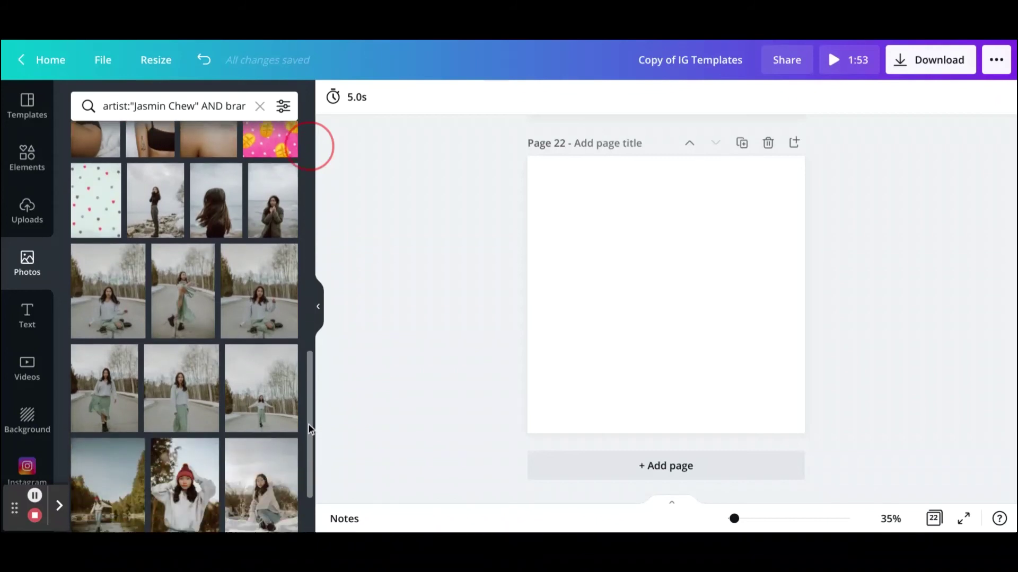
mouse_move(310, 426)
mouse_down()
mouse_move(310, 334)
mouse_move(340, 252)
mouse_up()
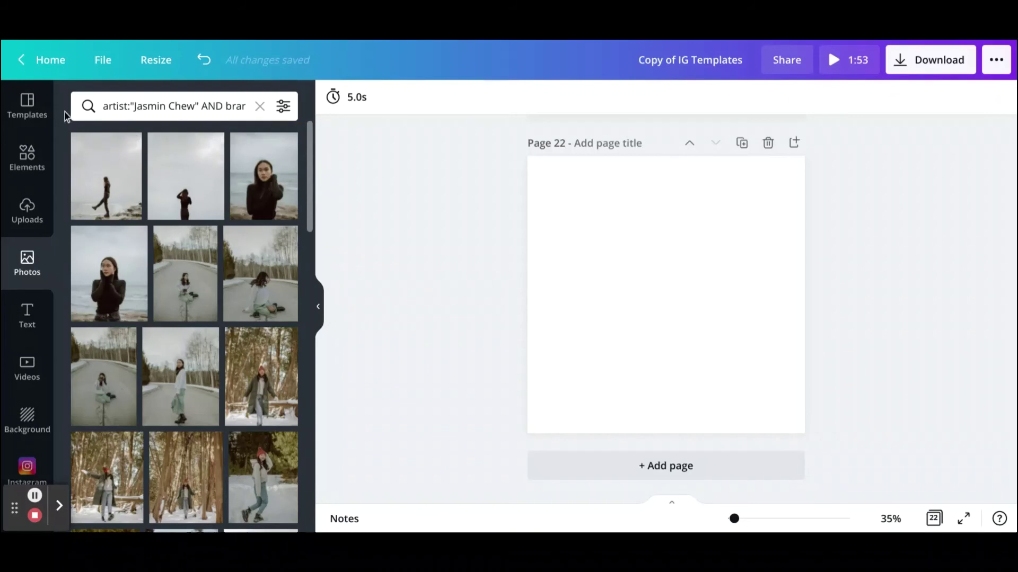